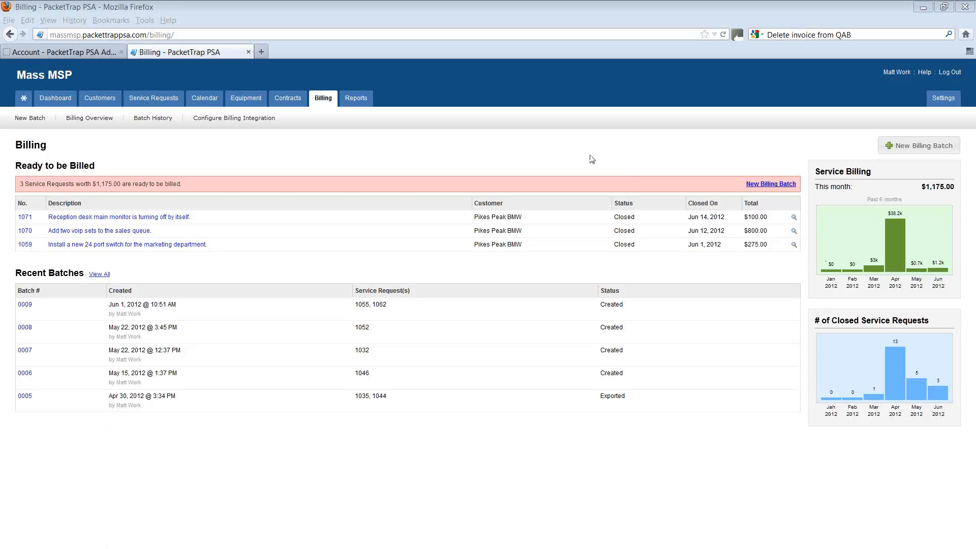
Create and save a new billing batch with invoice date Jun 19, 2012 that includes all listed closed, not billed service requests
{"action": "left_click", "coordinate": [899, 146]}
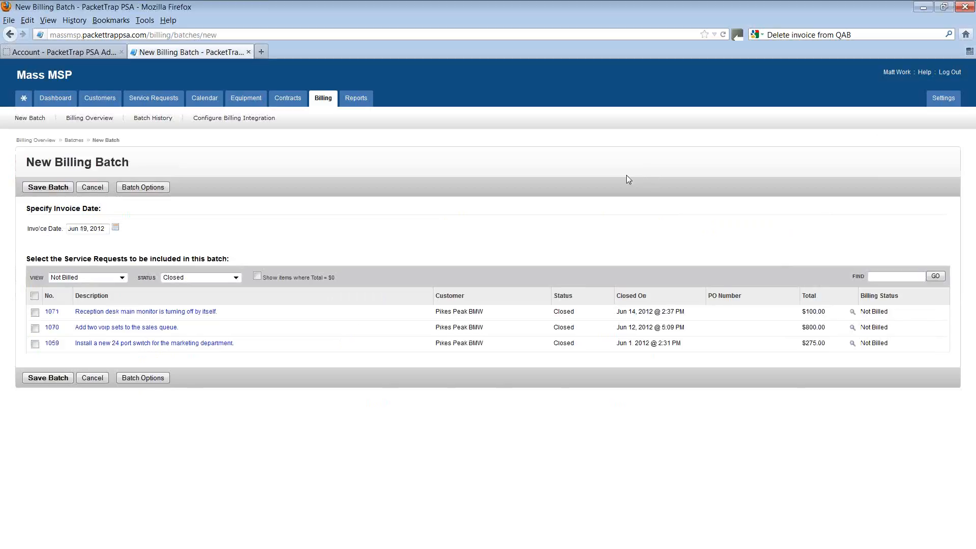
{"action": "left_click_drag", "start_coordinate": [28, 229], "coordinate": [65, 230]}
{"action": "left_click", "coordinate": [95, 230]}
{"action": "left_click", "coordinate": [115, 230]}
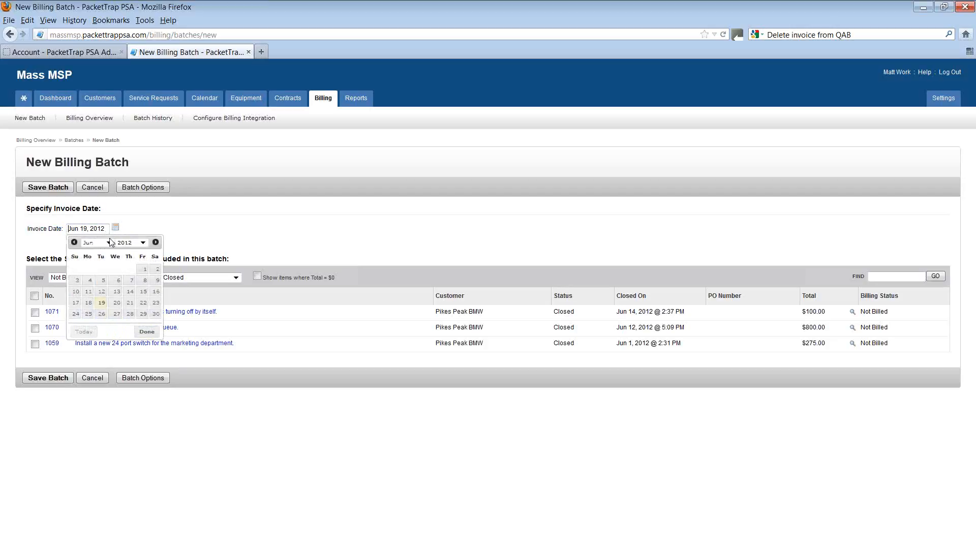
{"action": "left_click", "coordinate": [102, 303]}
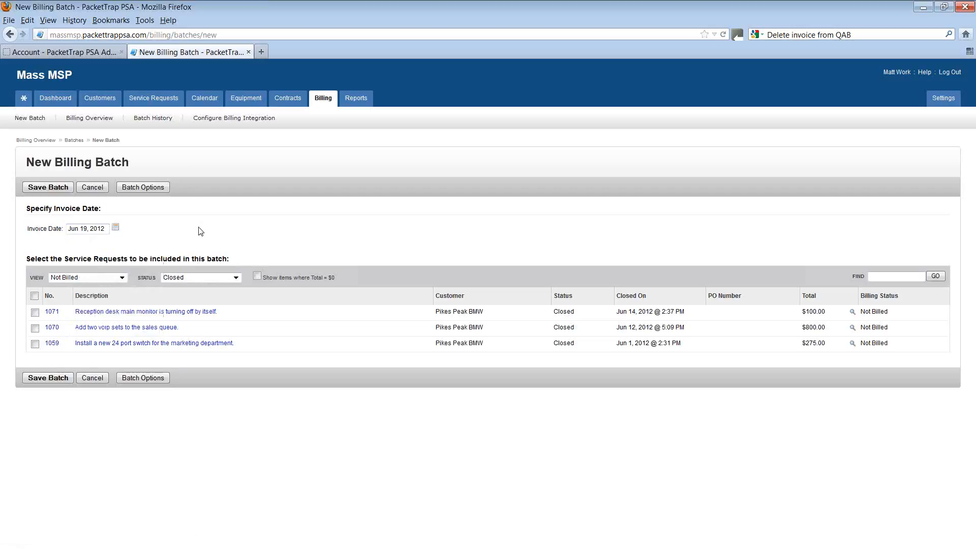
{"action": "left_click", "coordinate": [34, 296]}
{"action": "left_click", "coordinate": [48, 379]}
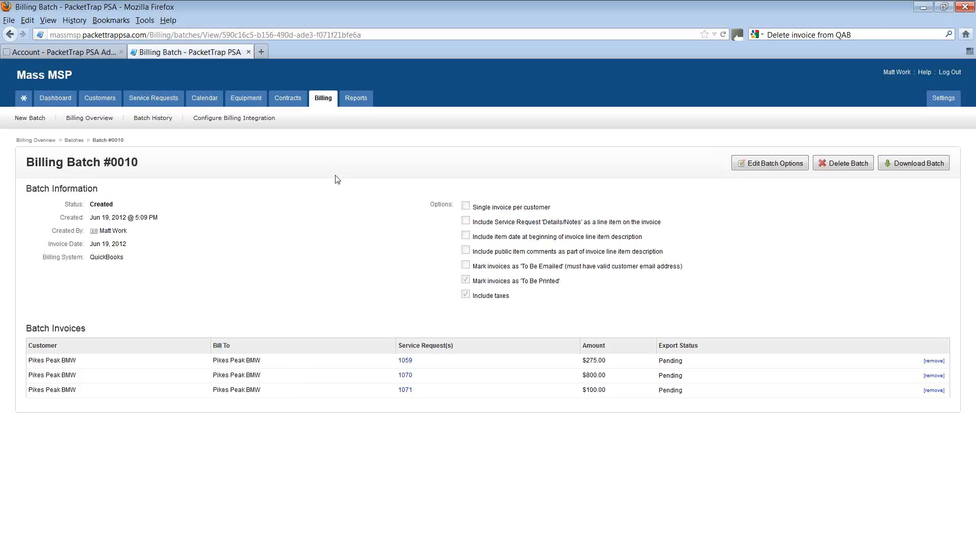
Download the billing batch, save the file PTPSA_Billing_Export_QBXML_20120619_0411.xml, and dismiss the downloads window
{"action": "mouse_move", "coordinate": [324, 105]}
{"action": "left_click", "coordinate": [909, 167]}
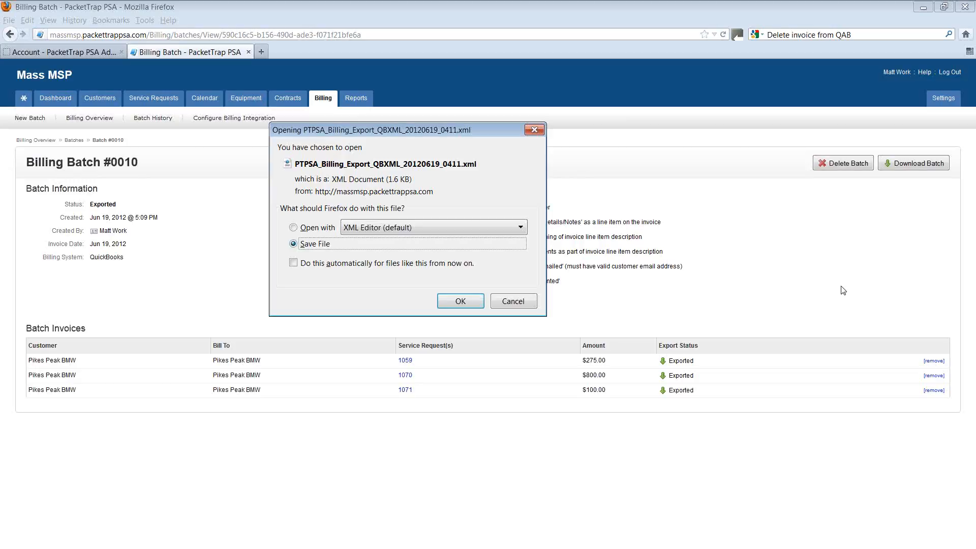
{"action": "left_click", "coordinate": [459, 303]}
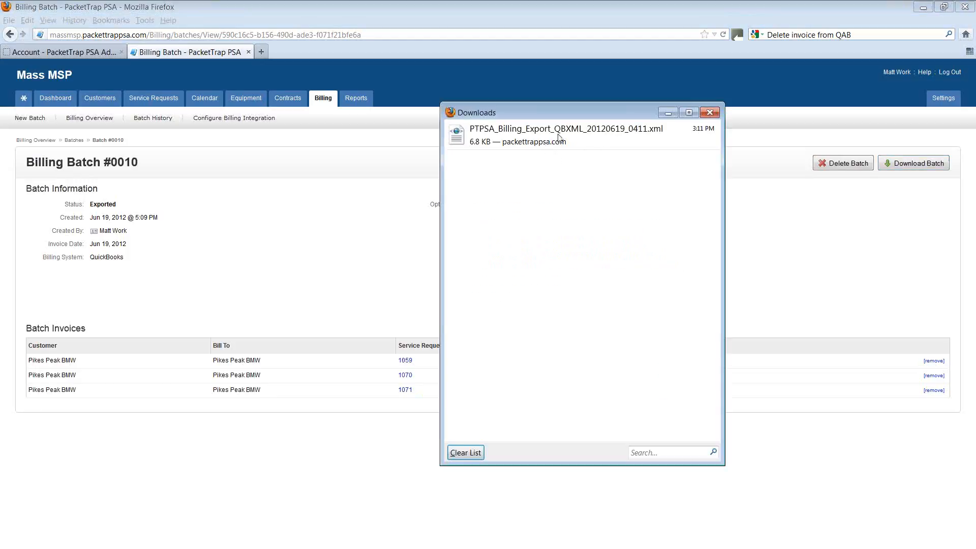
{"action": "left_click_drag", "start_coordinate": [550, 113], "coordinate": [526, 119]}
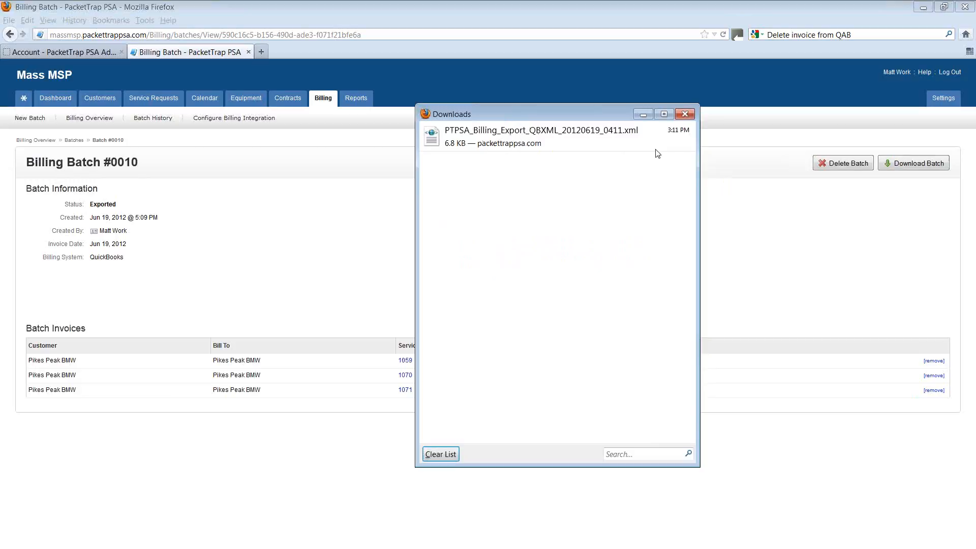
{"action": "left_click", "coordinate": [685, 115]}
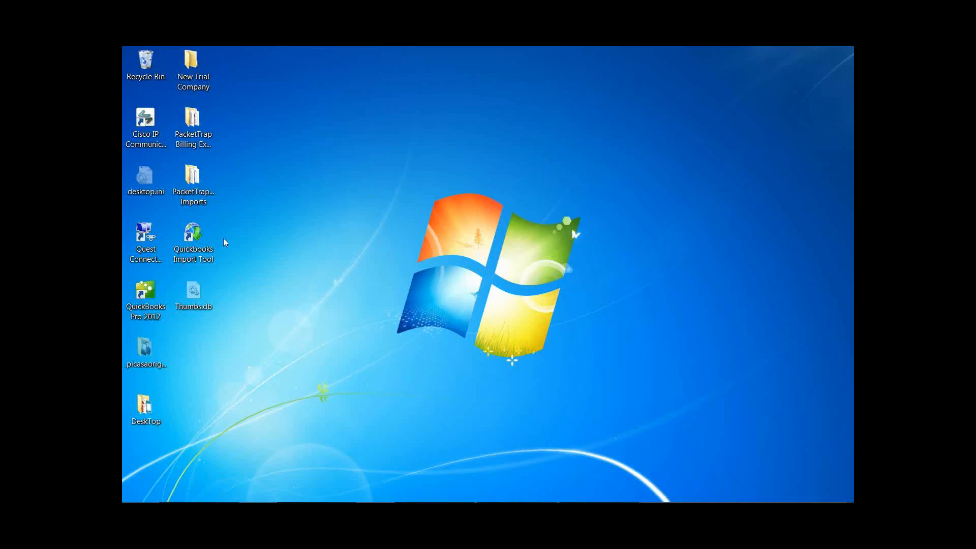
Launch the QuickBooks Import Tool and select PTPSA_Billing_Export_QBXML_20120619_0411.xml from the PacketTrap Billing Exports folder as the qbXML file
{"action": "double_click", "coordinate": [200, 241]}
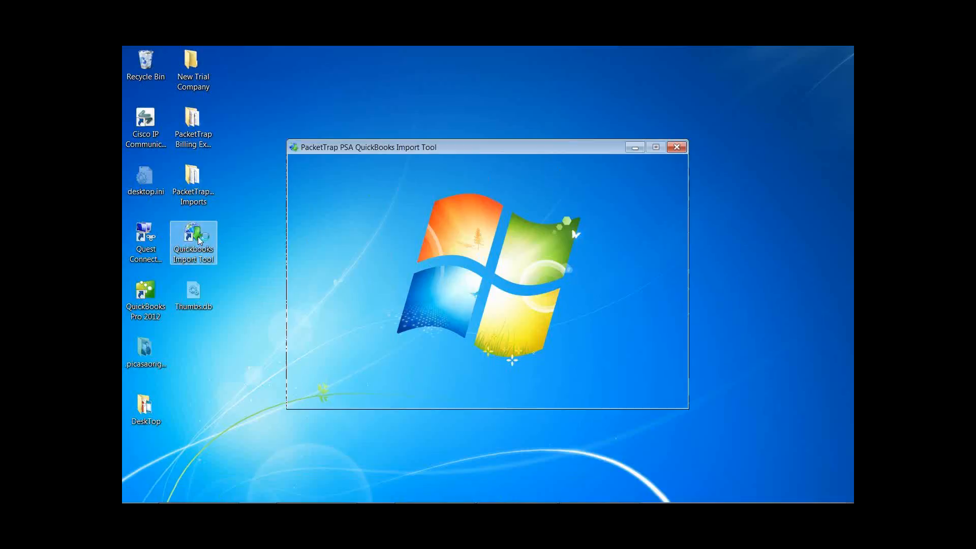
{"action": "left_click_drag", "start_coordinate": [444, 147], "coordinate": [411, 108]}
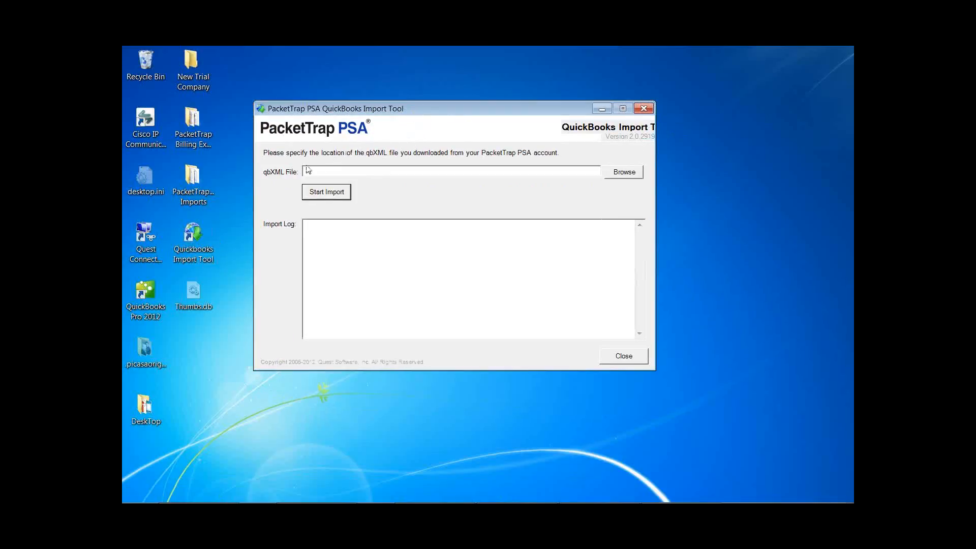
{"action": "left_click", "coordinate": [629, 174]}
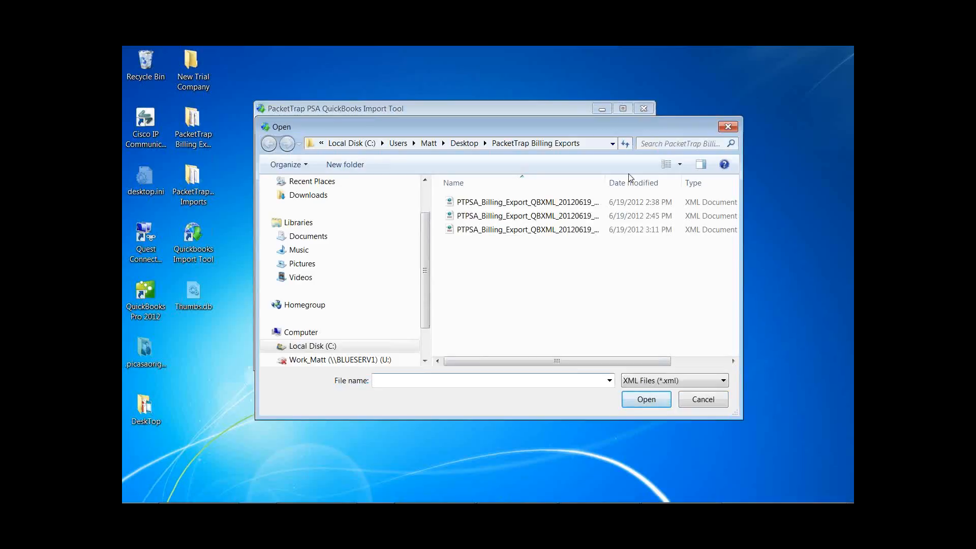
{"action": "left_click_drag", "start_coordinate": [539, 123], "coordinate": [488, 109]}
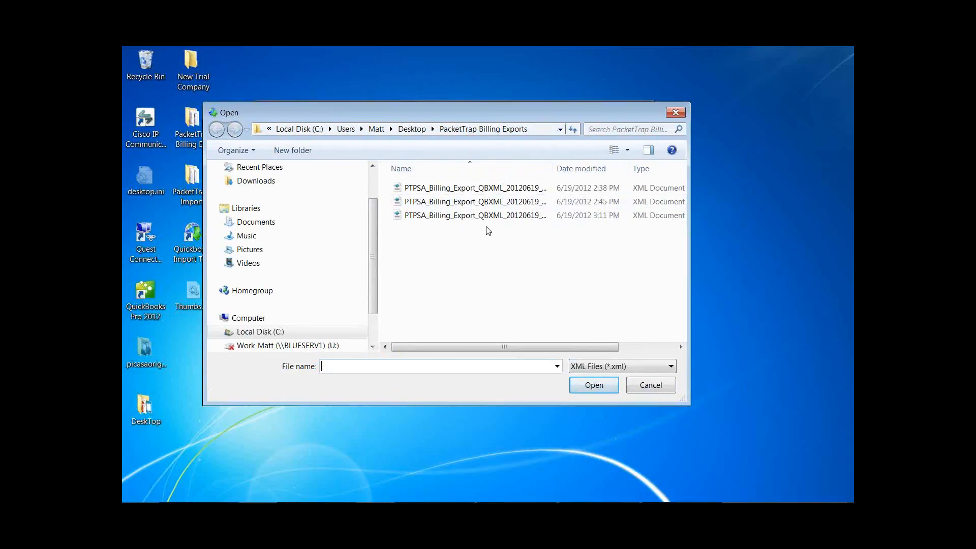
{"action": "left_click", "coordinate": [712, 204]}
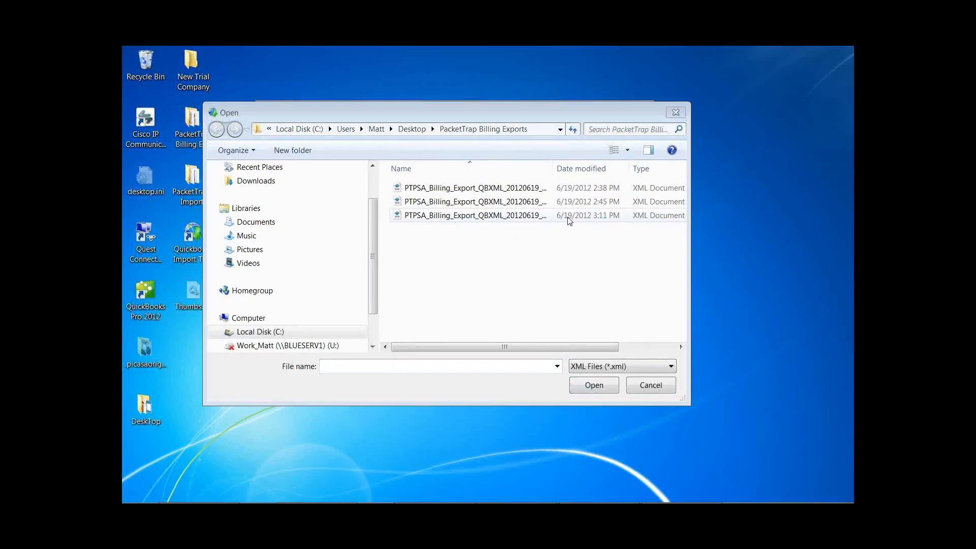
{"action": "double_click", "coordinate": [569, 217]}
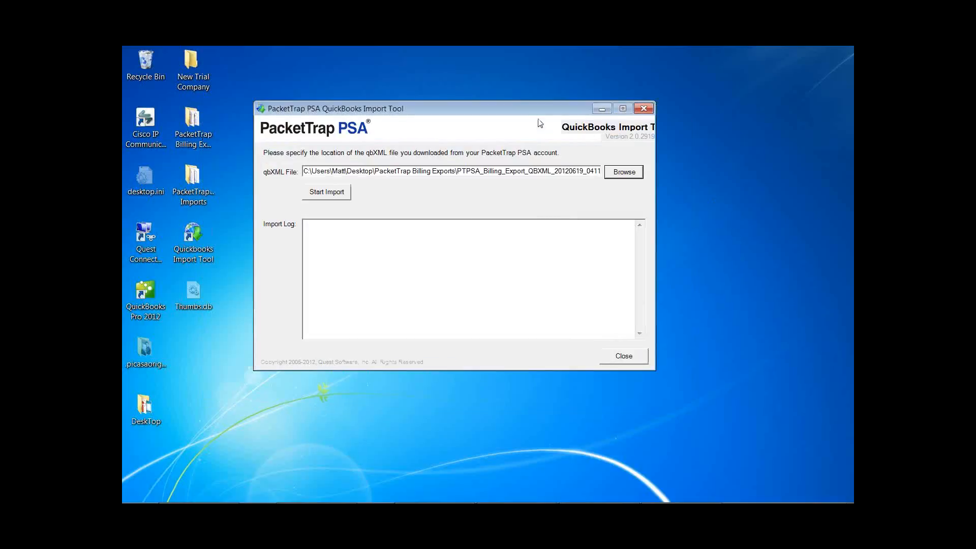
{"action": "left_click_drag", "start_coordinate": [531, 109], "coordinate": [528, 96]}
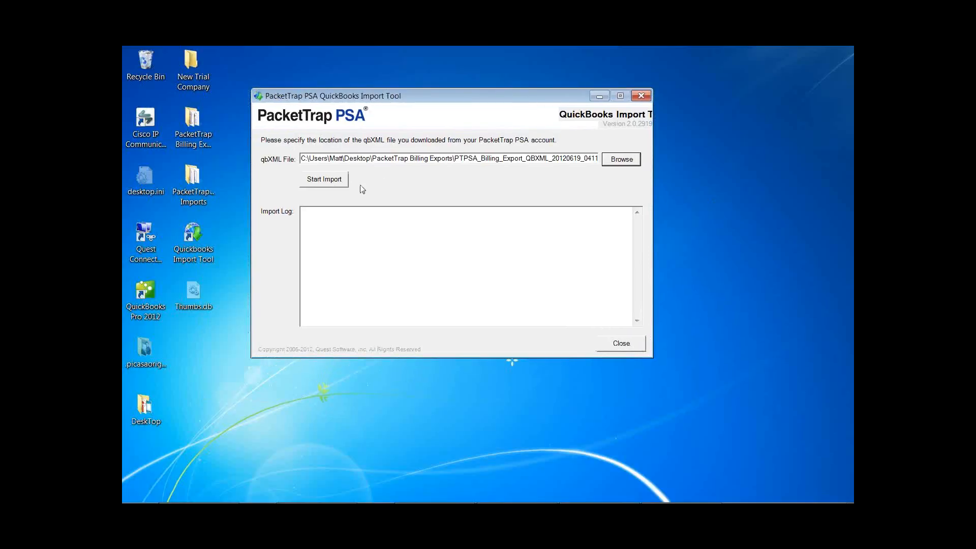
Start the import and grant the import tool access to the company file whenever this QuickBooks company file is open
{"action": "left_click", "coordinate": [330, 183]}
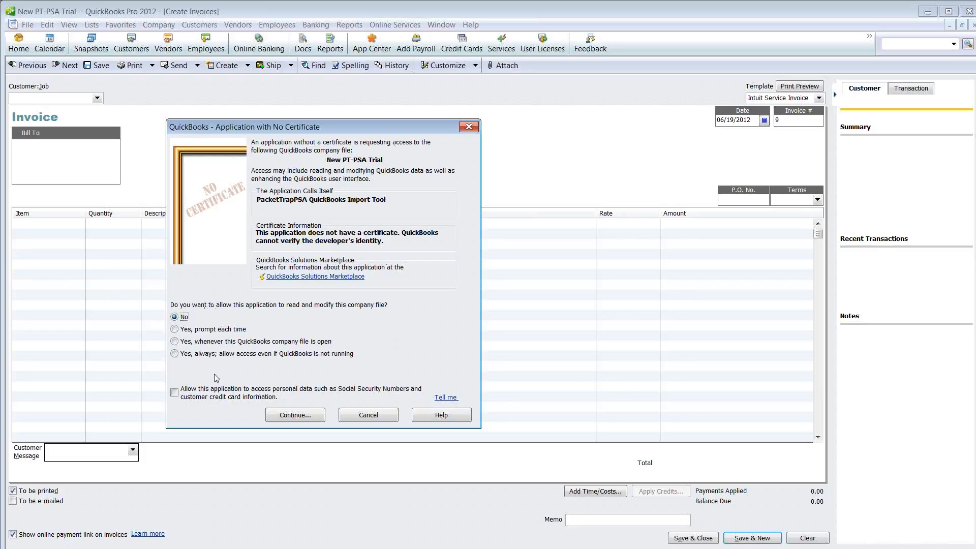
{"action": "left_click", "coordinate": [174, 341]}
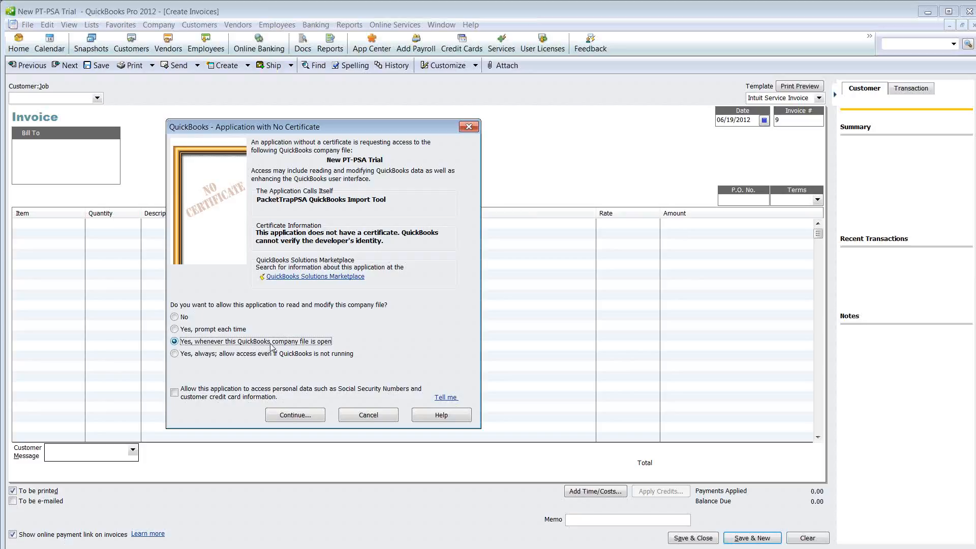
{"action": "left_click", "coordinate": [309, 418]}
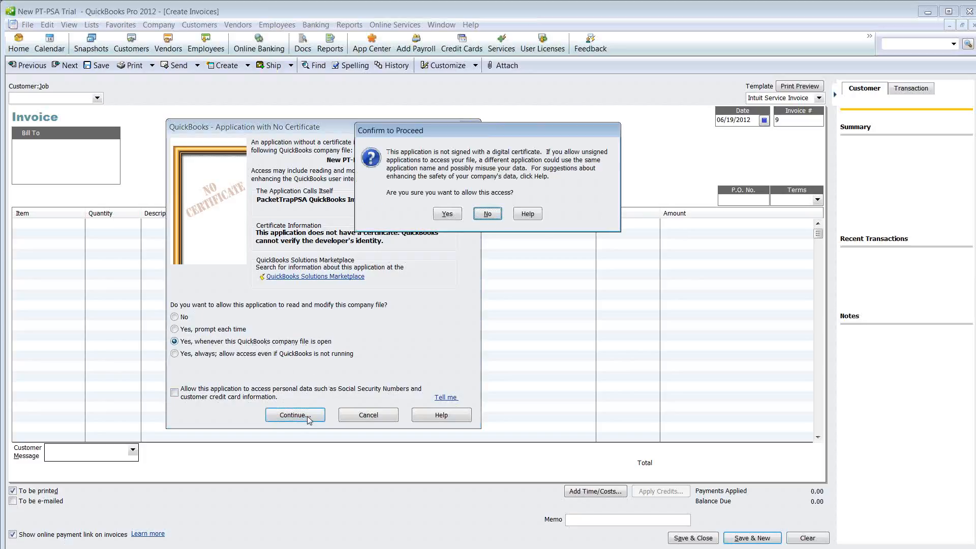
{"action": "left_click_drag", "start_coordinate": [475, 132], "coordinate": [465, 124]}
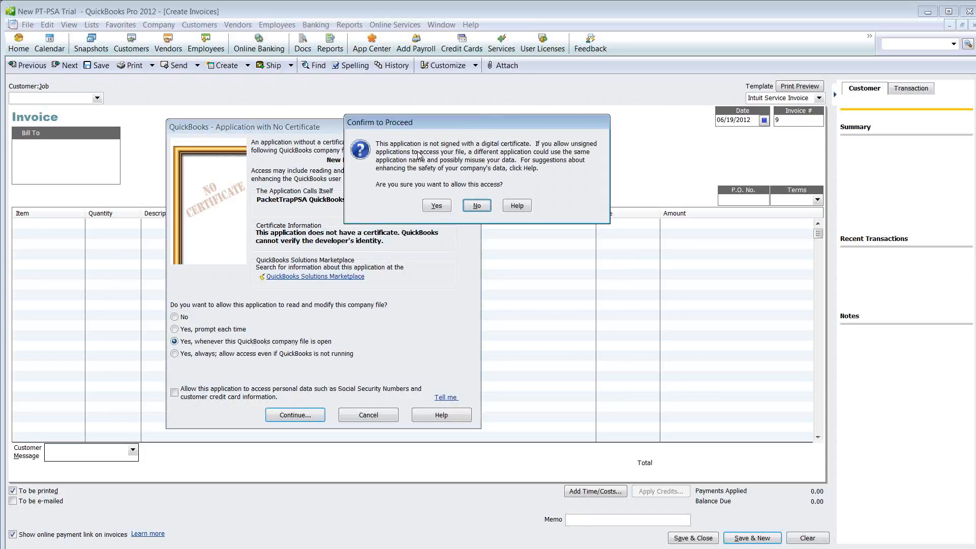
{"action": "left_click", "coordinate": [434, 205]}
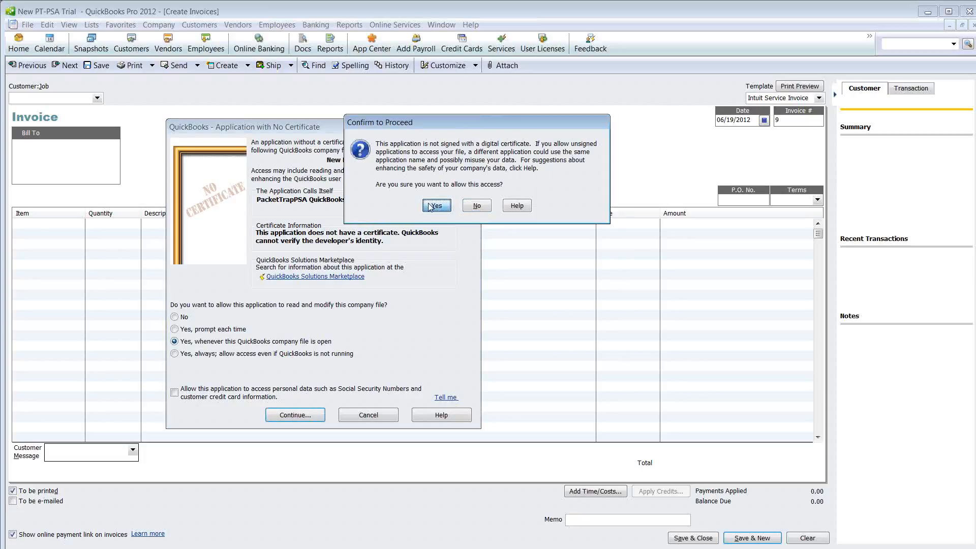
{"action": "left_click_drag", "start_coordinate": [420, 222], "coordinate": [426, 217]}
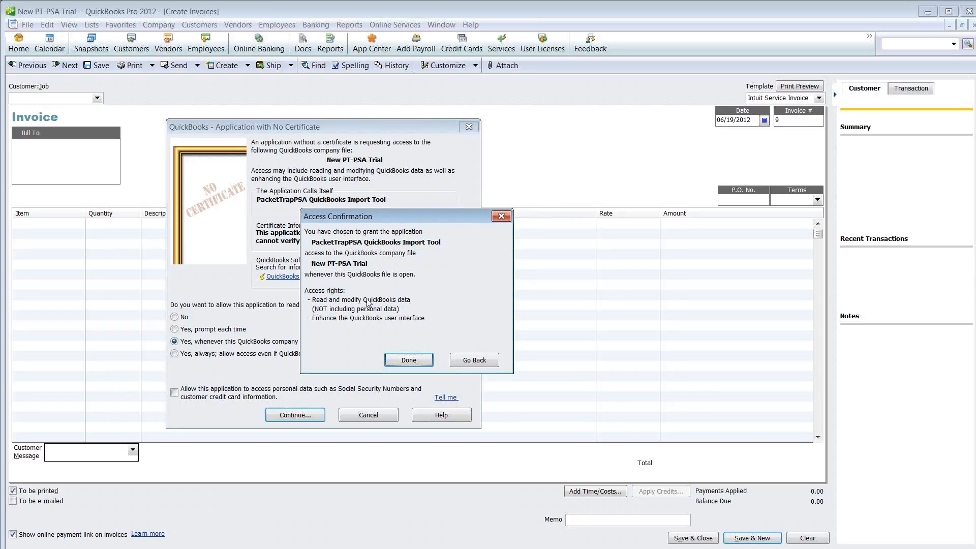
{"action": "left_click", "coordinate": [398, 360]}
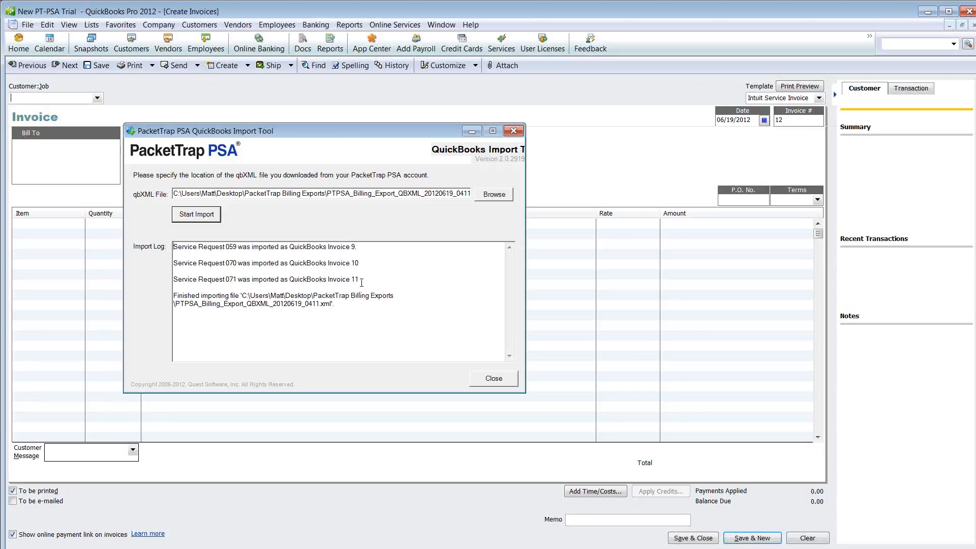
Minimize the import tool and review the three imported invoices in QuickBooks, from the most recent back to the earliest
{"action": "left_click", "coordinate": [471, 132]}
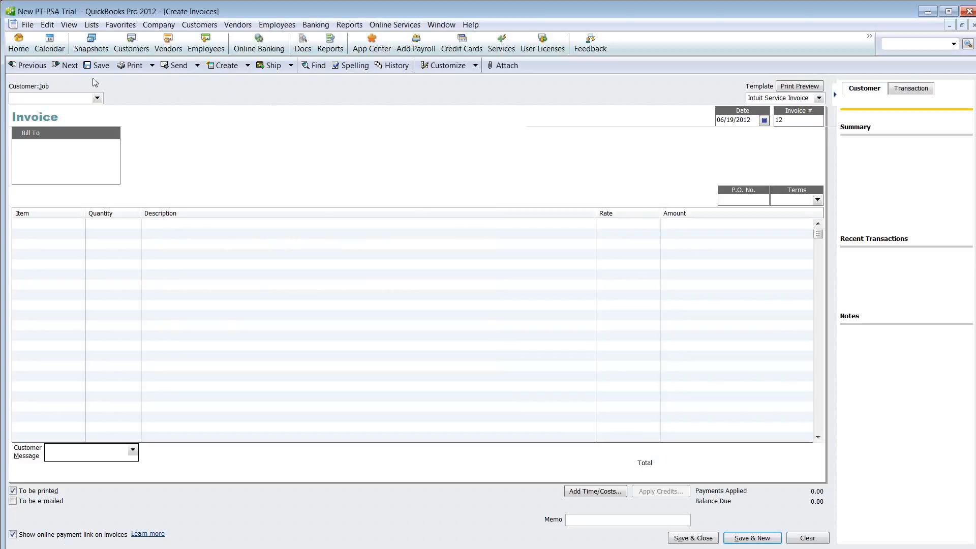
{"action": "left_click", "coordinate": [30, 66]}
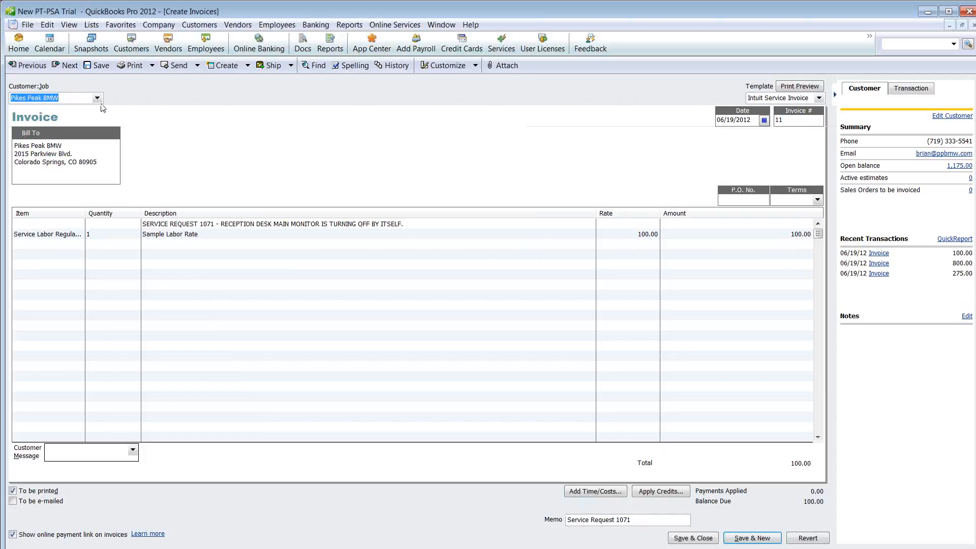
{"action": "left_click", "coordinate": [28, 65]}
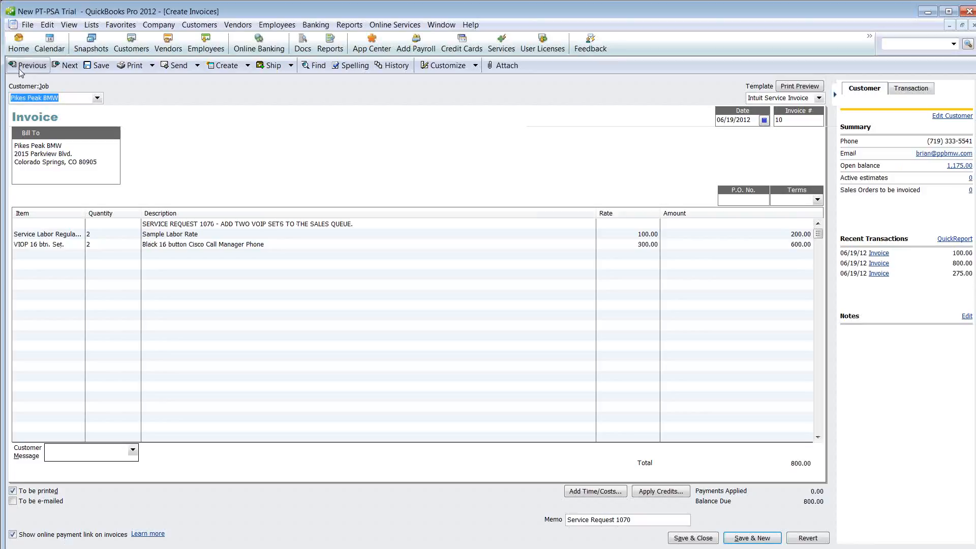
{"action": "left_click", "coordinate": [21, 69]}
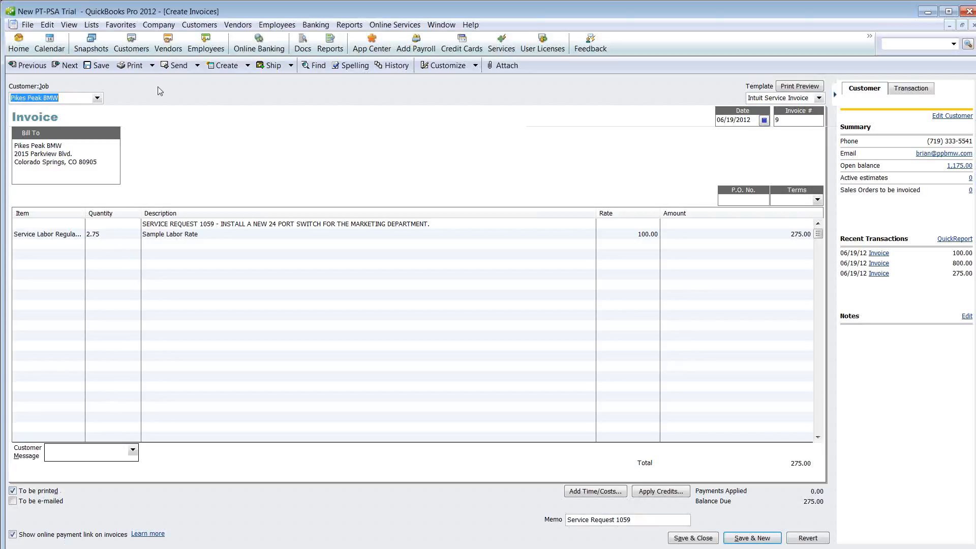
Review the batch of invoices selected for printing, then dismiss the selection without printing
{"action": "left_click", "coordinate": [152, 65]}
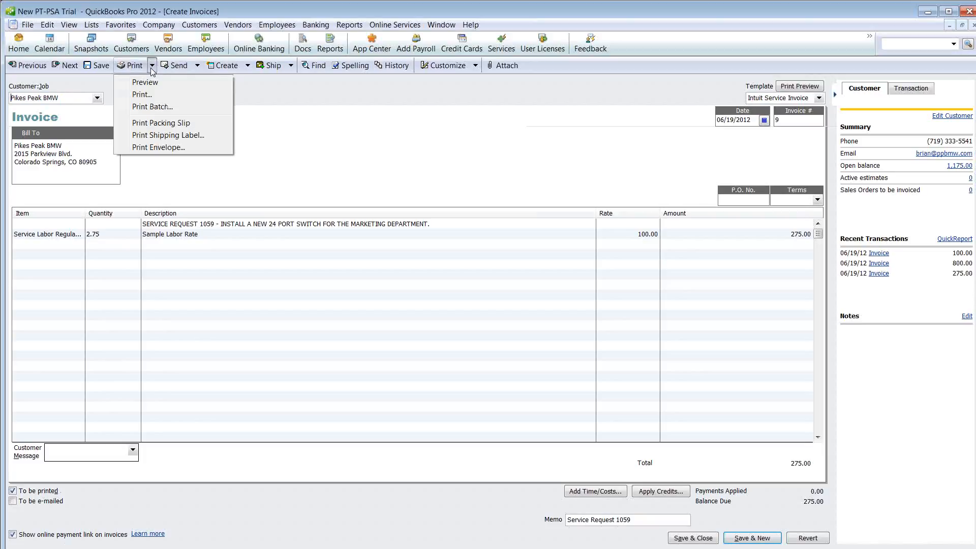
{"action": "left_click", "coordinate": [147, 107]}
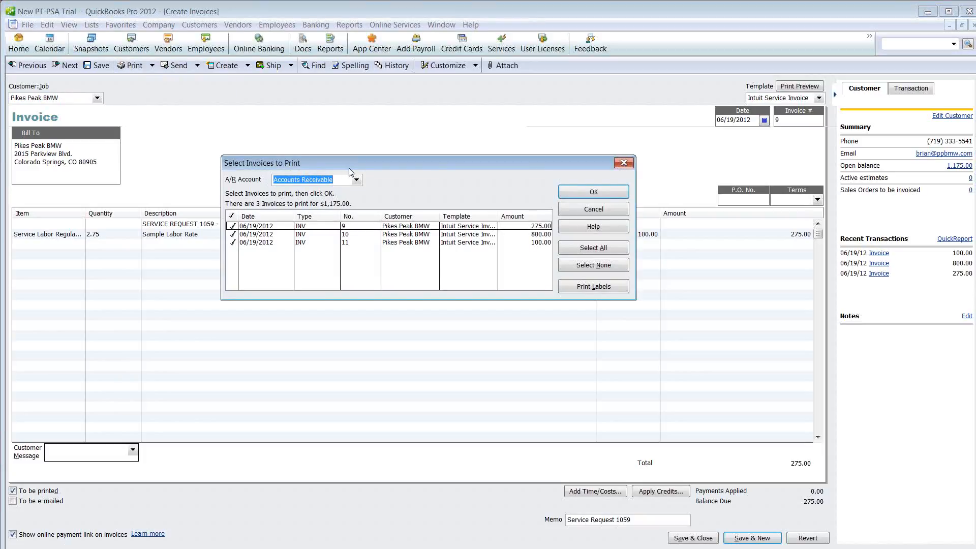
{"action": "left_click_drag", "start_coordinate": [334, 170], "coordinate": [306, 169]}
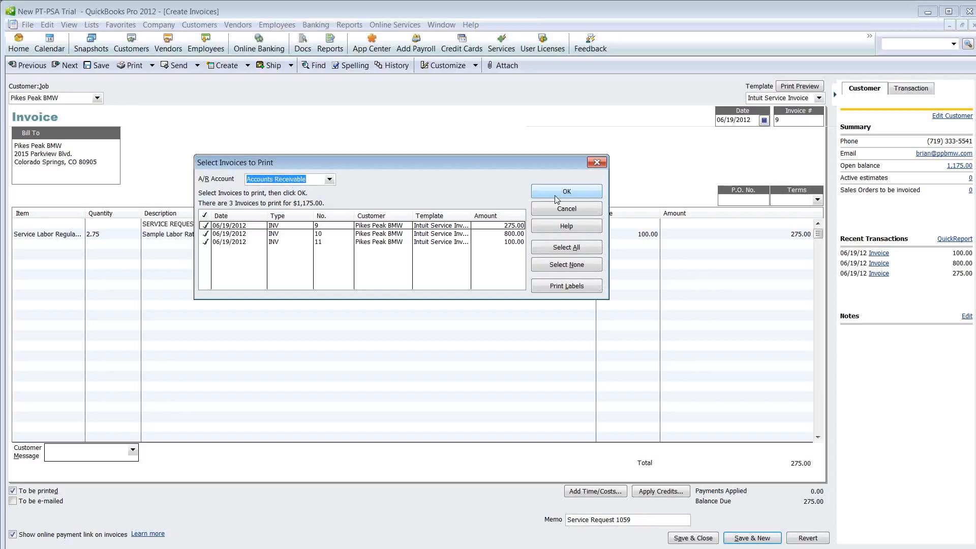
{"action": "left_click", "coordinate": [597, 162]}
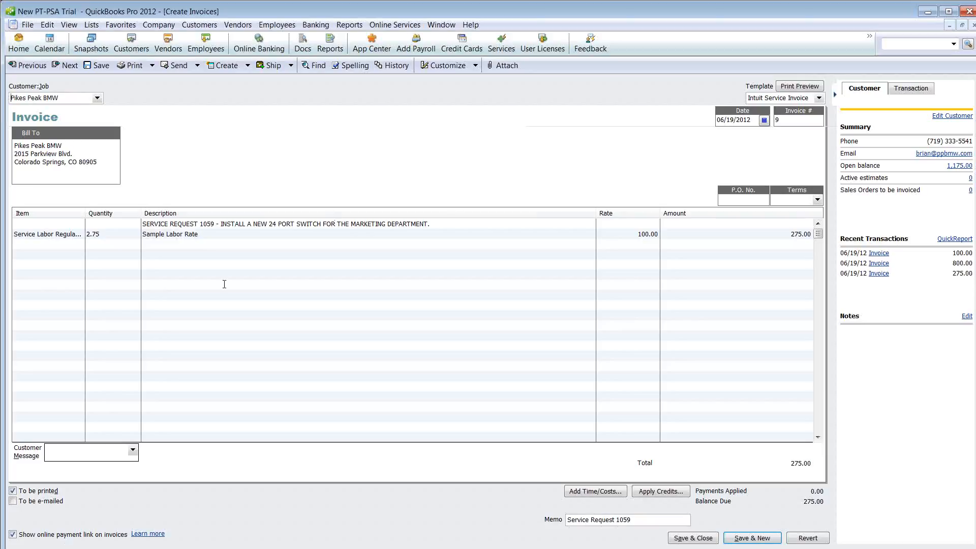
Mark the invoice for the two VoIP sets as to be e-mailed and bring up the batch of forms to send
{"action": "left_click_drag", "start_coordinate": [97, 162], "coordinate": [15, 144]}
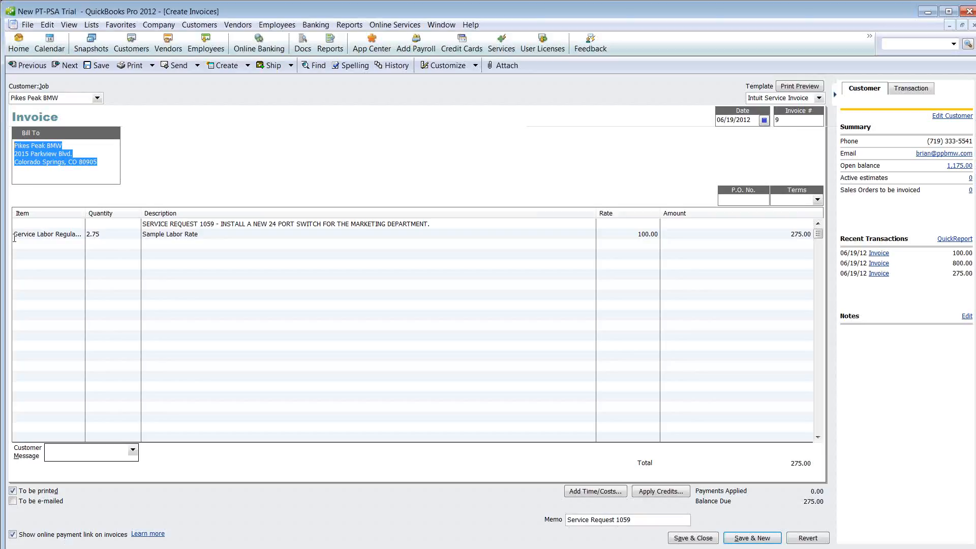
{"action": "left_click", "coordinate": [66, 65]}
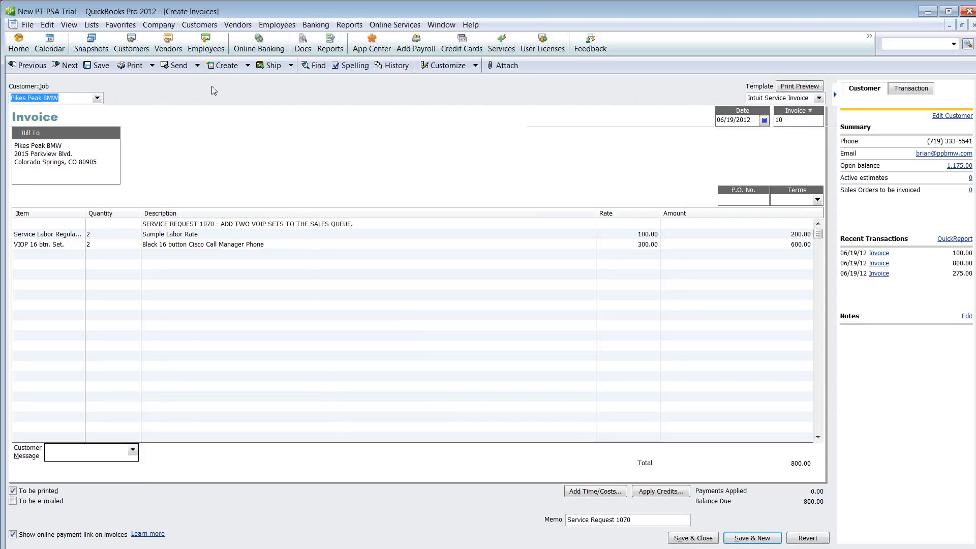
{"action": "left_click", "coordinate": [13, 501]}
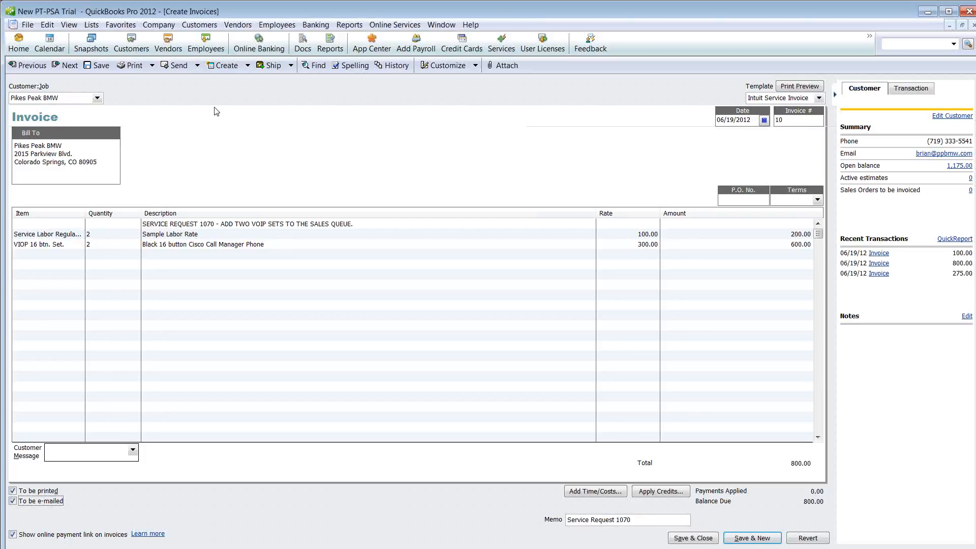
{"action": "left_click", "coordinate": [197, 65]}
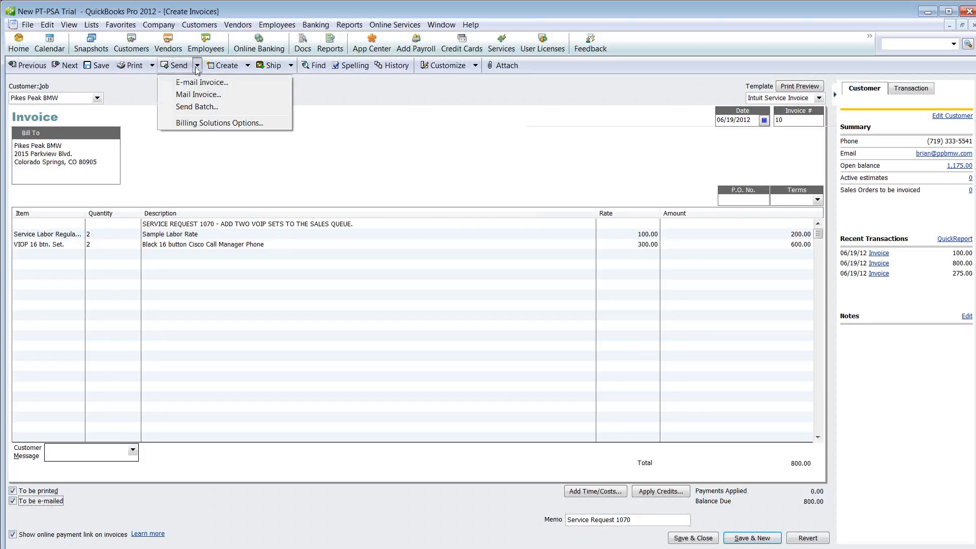
{"action": "left_click", "coordinate": [196, 107]}
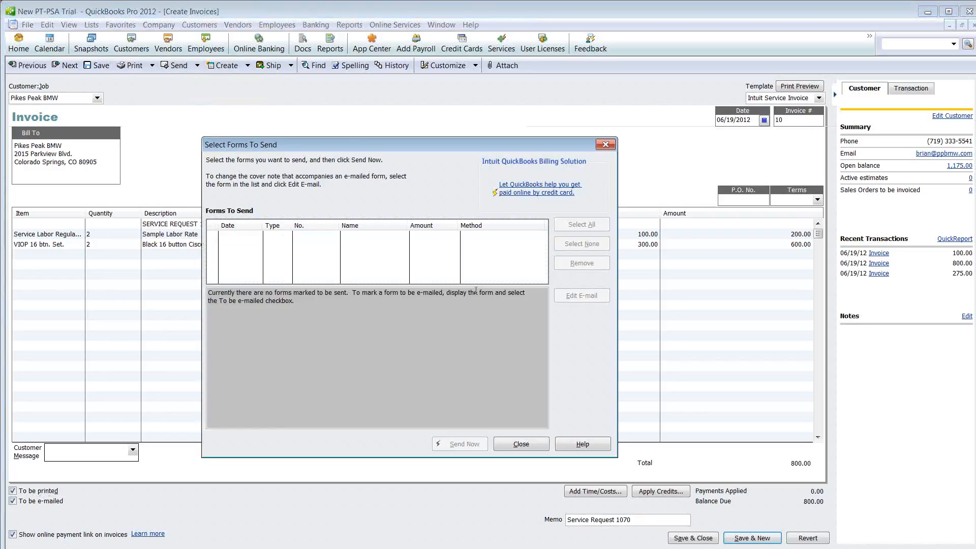
Dismiss the forms-to-send selection without sending, and open the company-wide preferences for integrated applications
{"action": "left_click", "coordinate": [603, 146]}
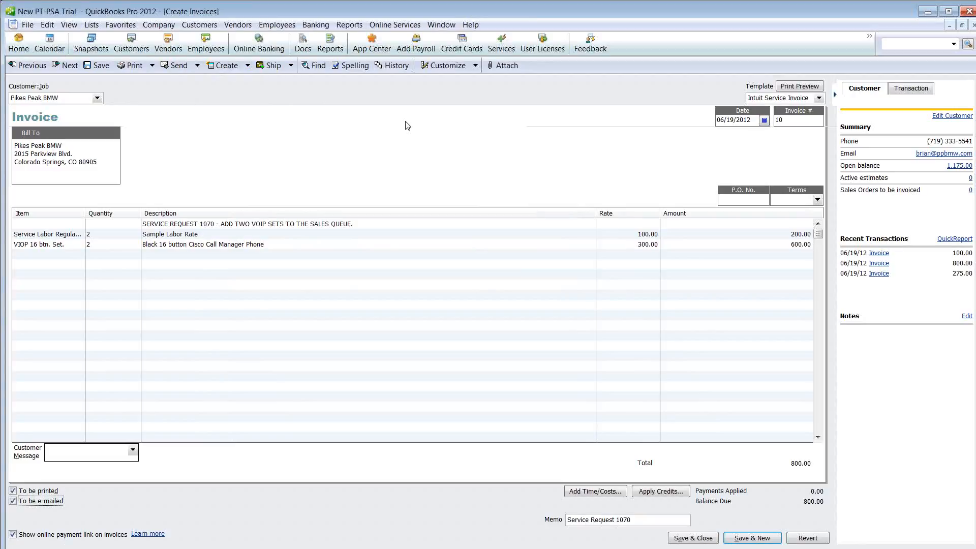
{"action": "left_click", "coordinate": [48, 26]}
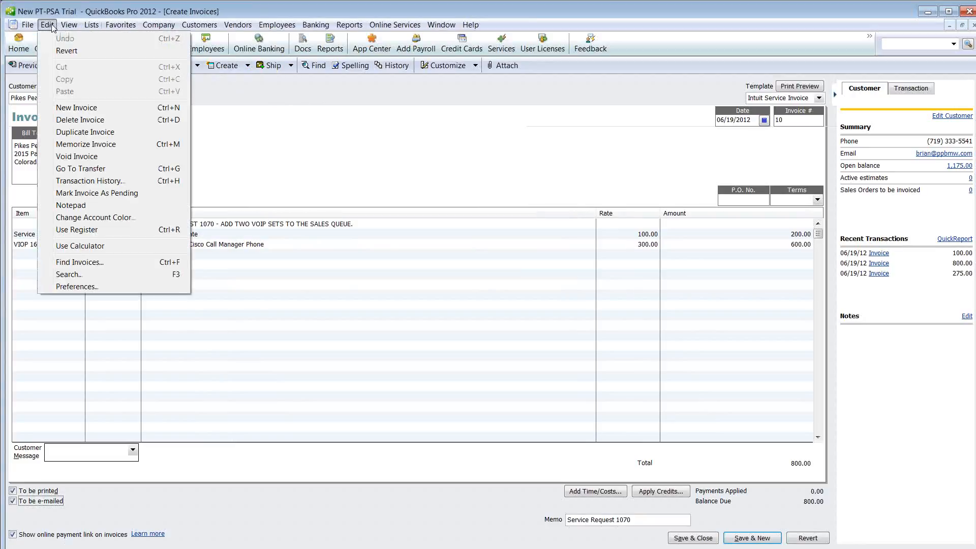
{"action": "left_click", "coordinate": [78, 288]}
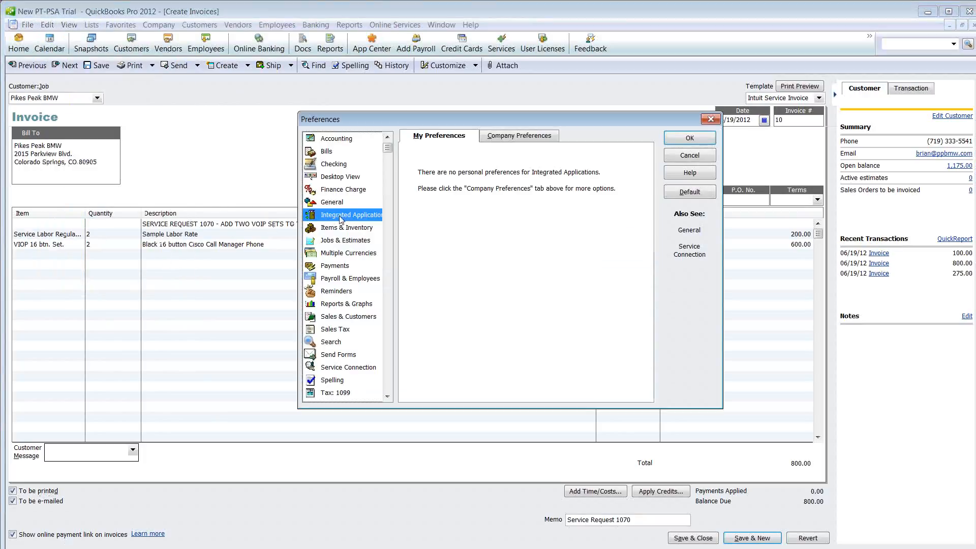
{"action": "left_click", "coordinate": [528, 139]}
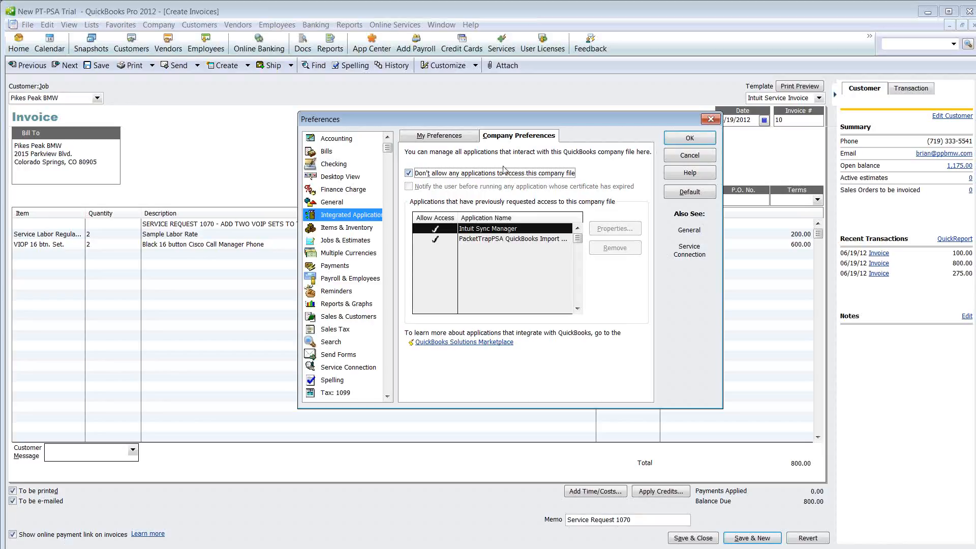
Disable the "Don't allow any applications to access this company file" option and save the preferences
{"action": "left_click", "coordinate": [710, 119]}
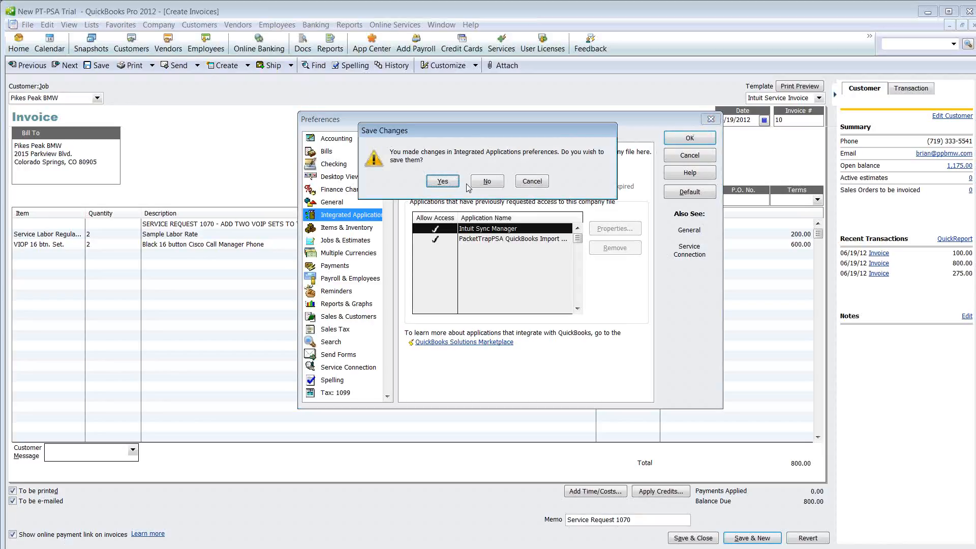
{"action": "left_click", "coordinate": [523, 182]}
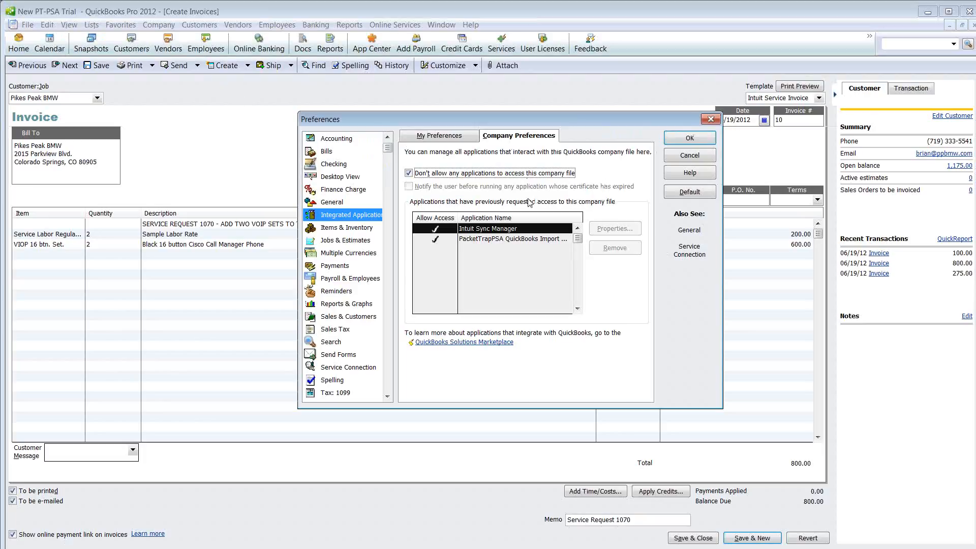
{"action": "left_click", "coordinate": [409, 173]}
{"action": "left_click", "coordinate": [700, 144]}
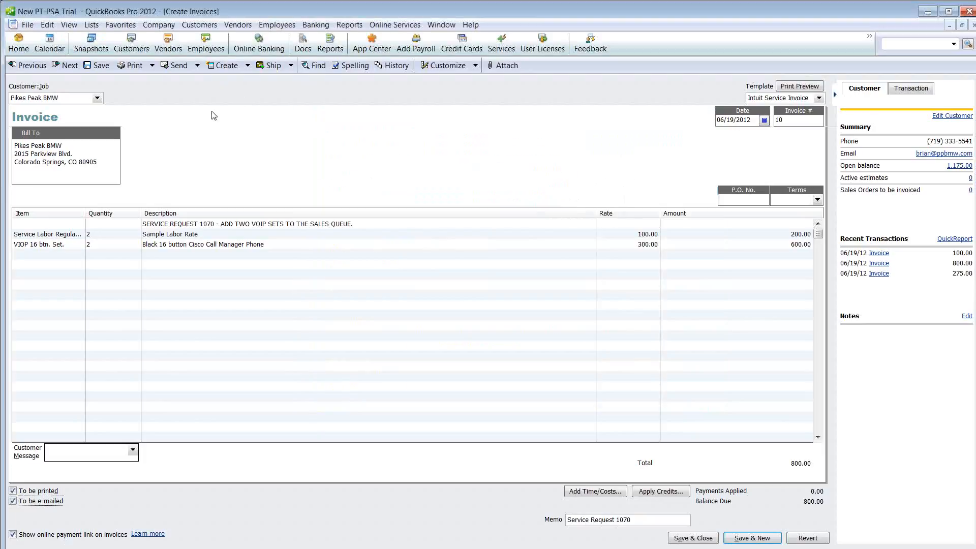
Reopen the company-wide integrated applications preferences and check the access settings for the PacketTrapPSA QuickBooks import tool
{"action": "left_click", "coordinate": [49, 27]}
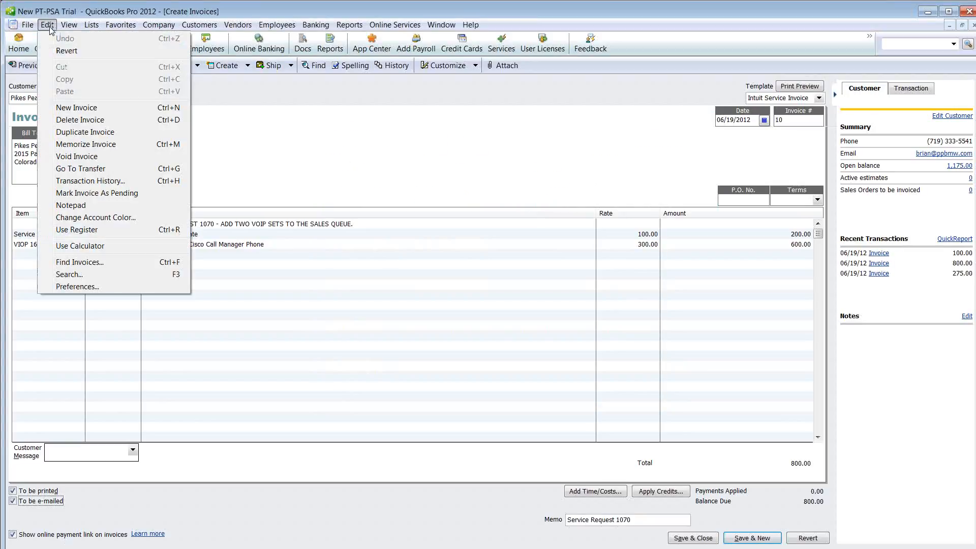
{"action": "left_click", "coordinate": [80, 288]}
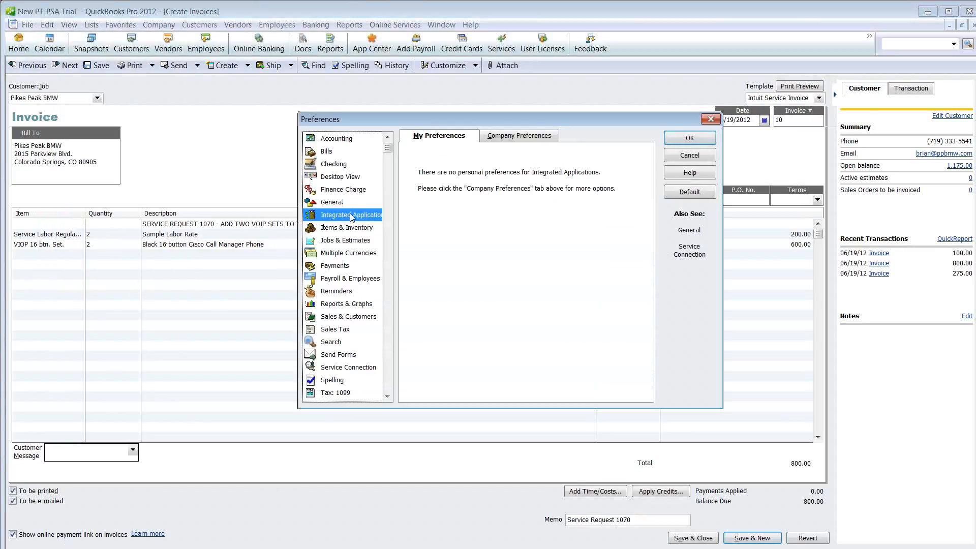
{"action": "left_click", "coordinate": [515, 138]}
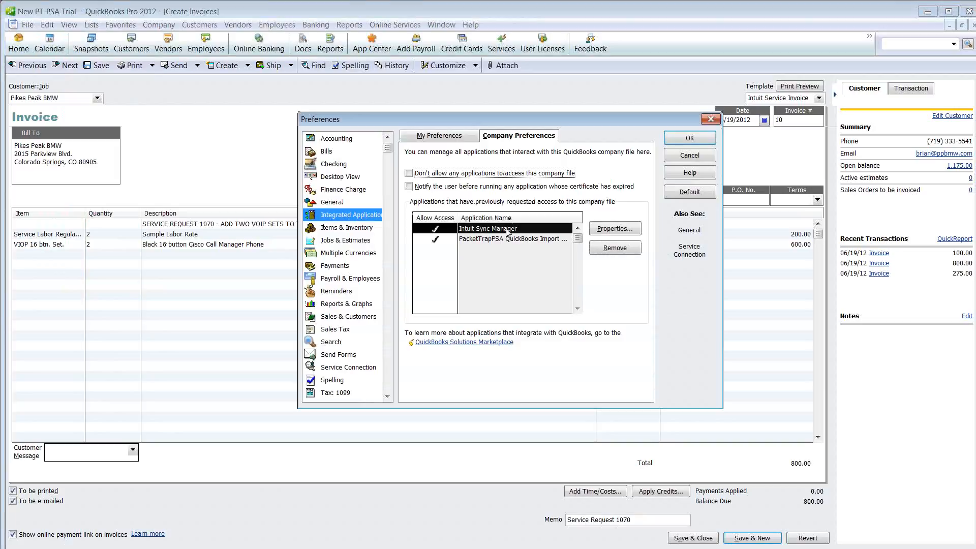